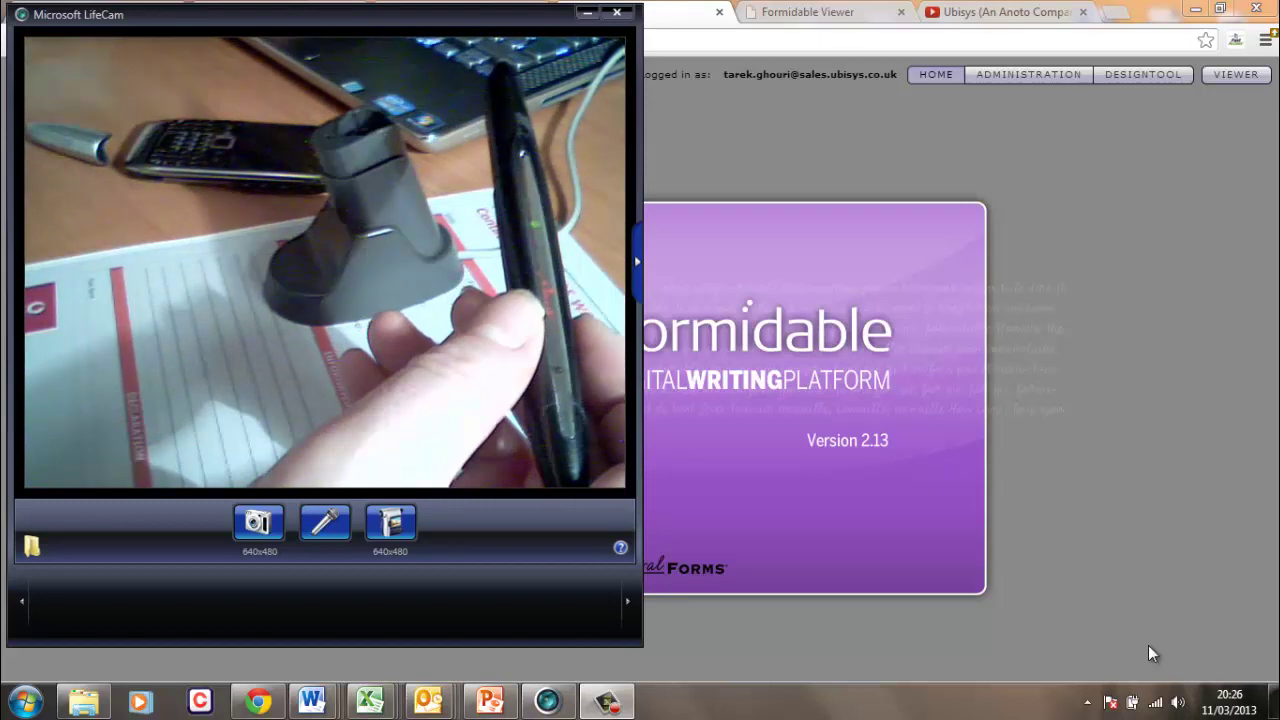
Open PenPusher from the background programs, check the docked pen's status, and quit the program
{"action": "left_click", "coordinate": [1088, 705]}
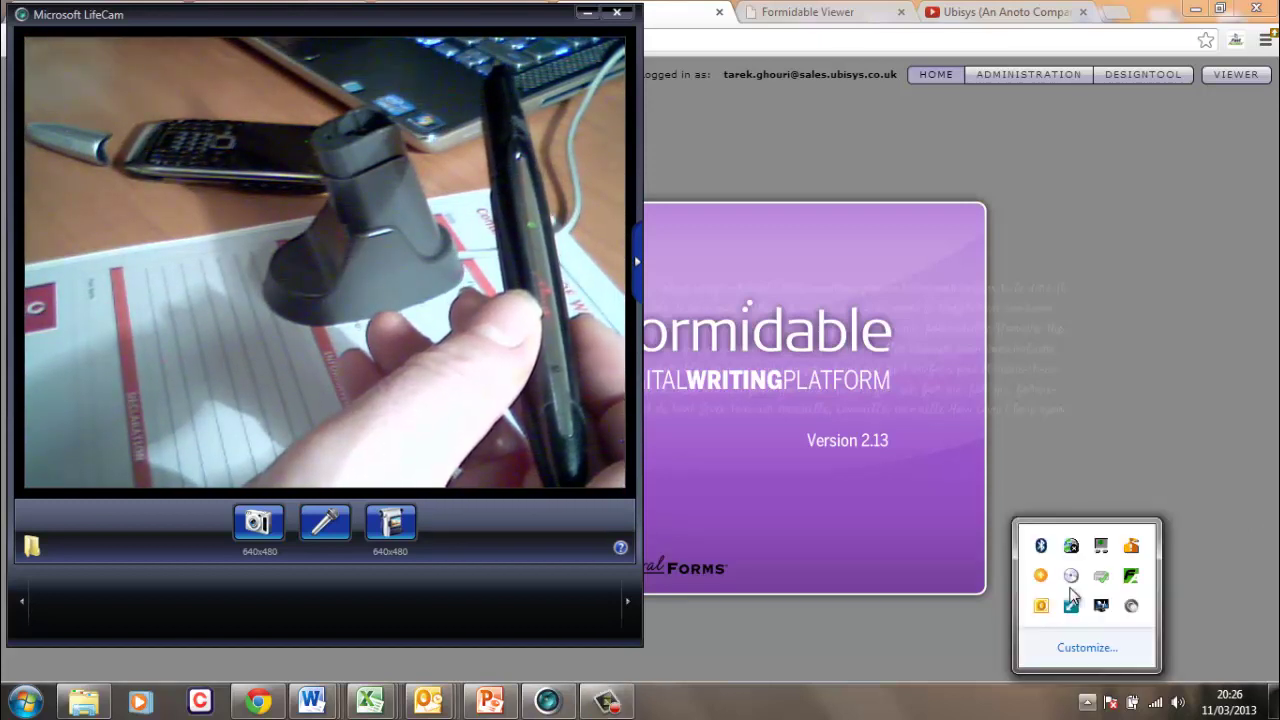
{"action": "left_click", "coordinate": [1071, 605]}
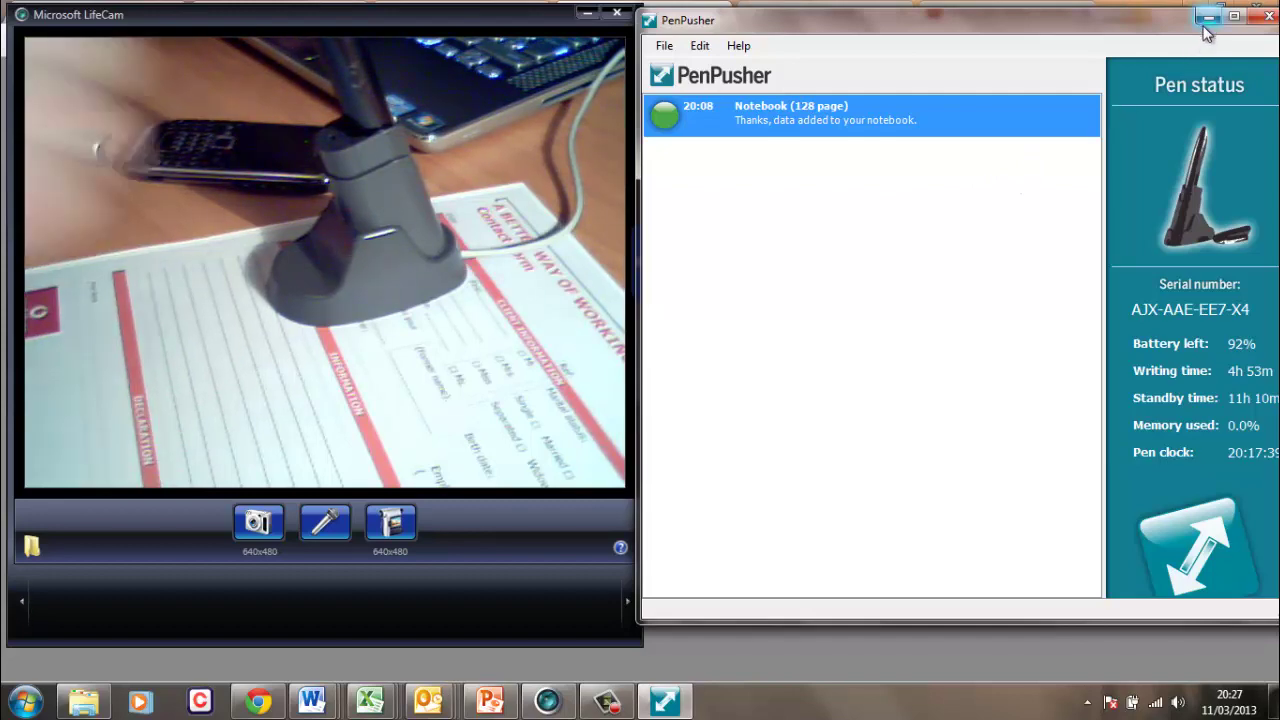
{"action": "left_click", "coordinate": [661, 48]}
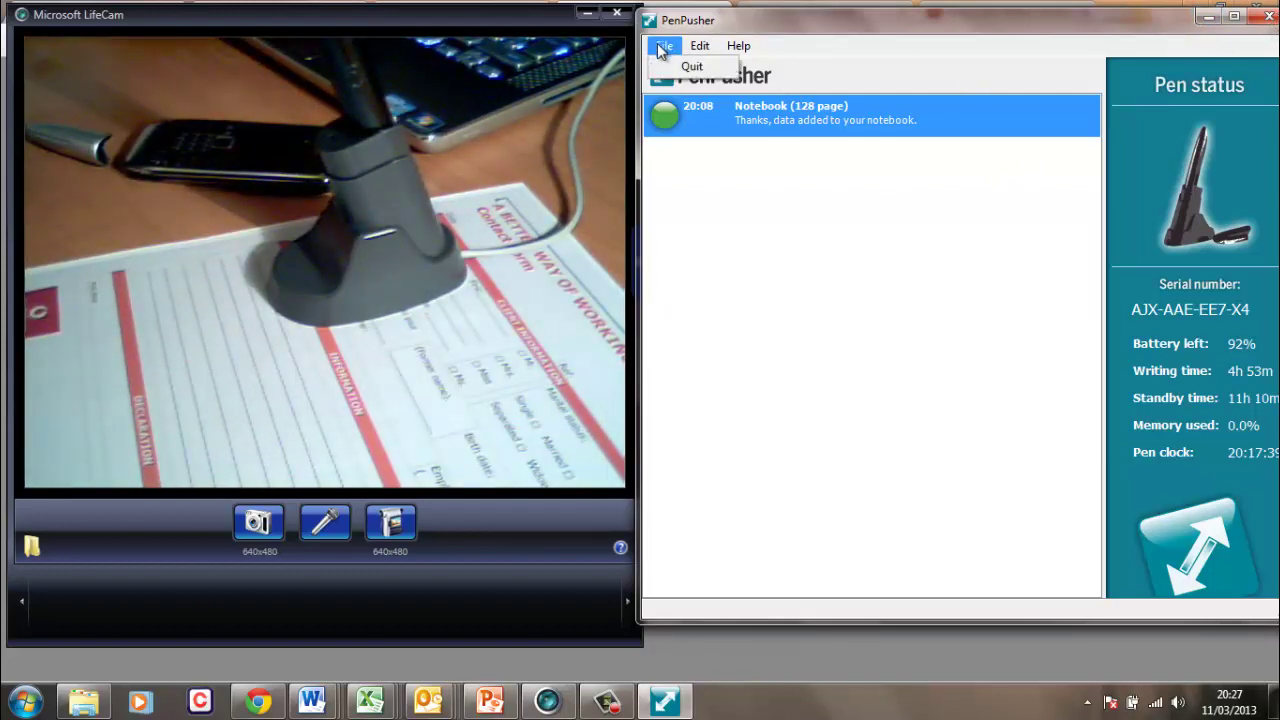
{"action": "left_click", "coordinate": [659, 65]}
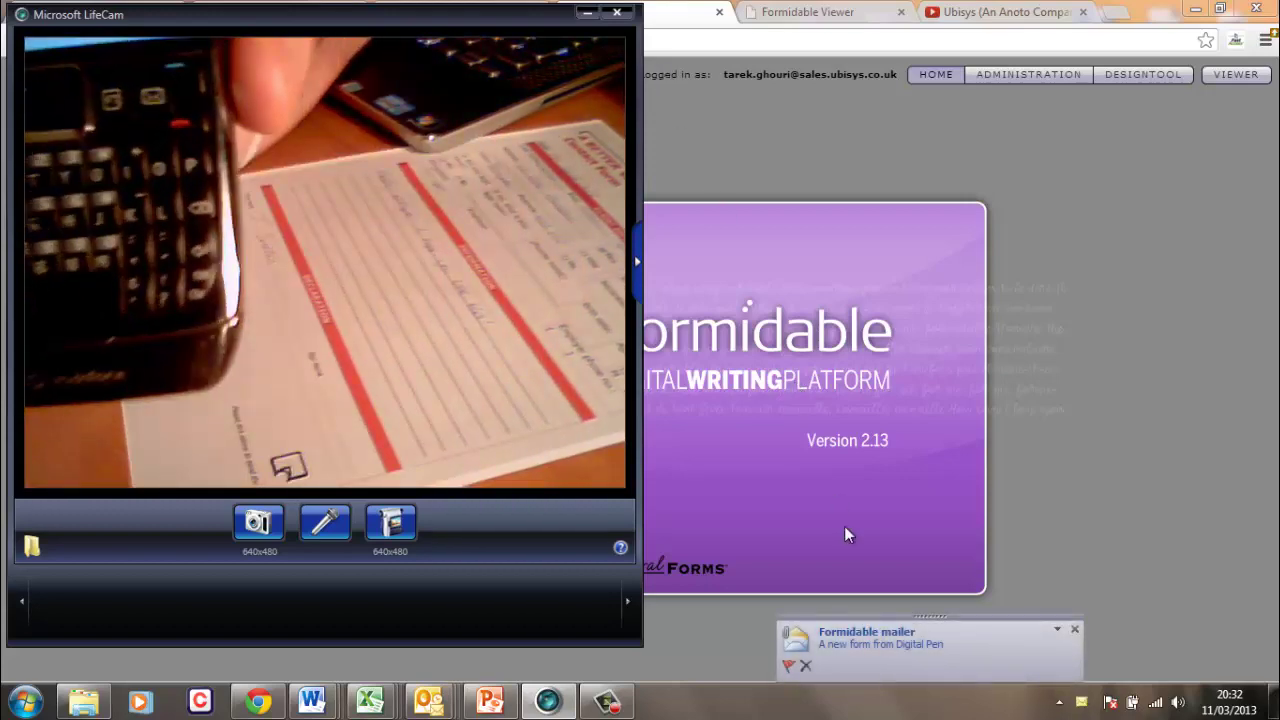
Open the new Digital Pen form e-mail and its attachment The Better Way_82.1433.9.33.pdf, and magnify the handwritten date and last name to 400%
{"action": "left_click", "coordinate": [868, 640]}
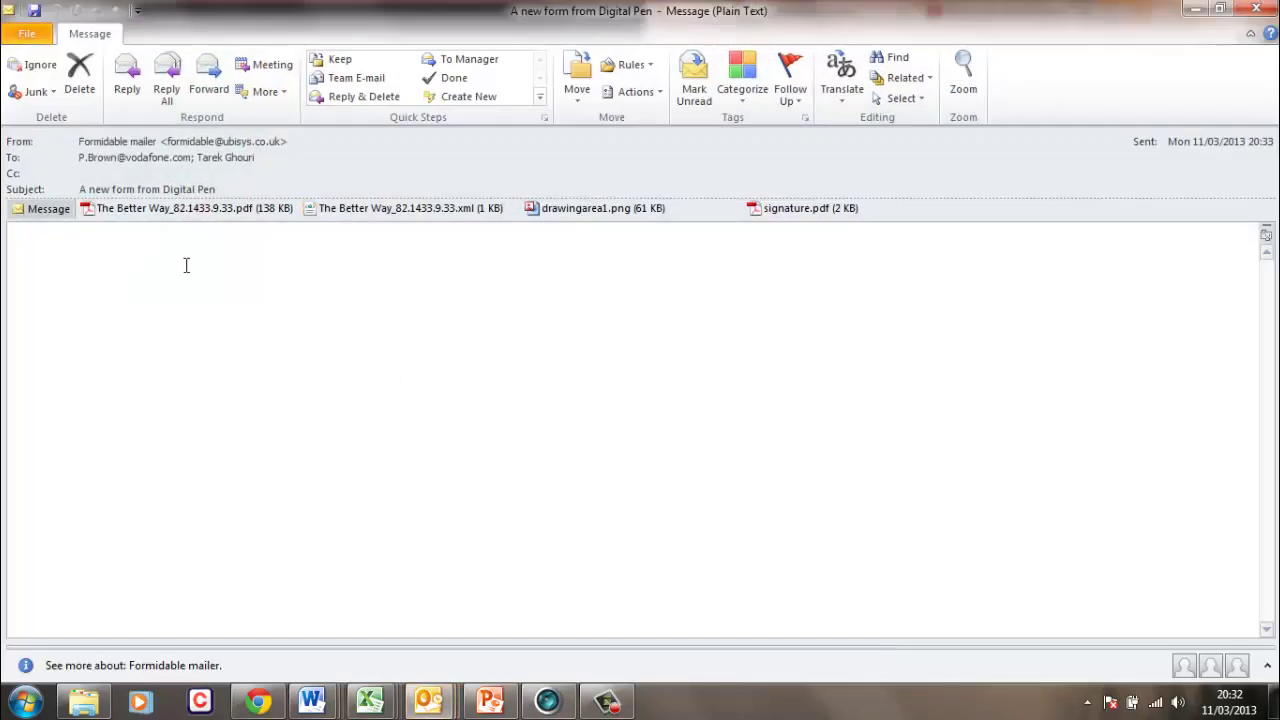
{"action": "double_click", "coordinate": [161, 208]}
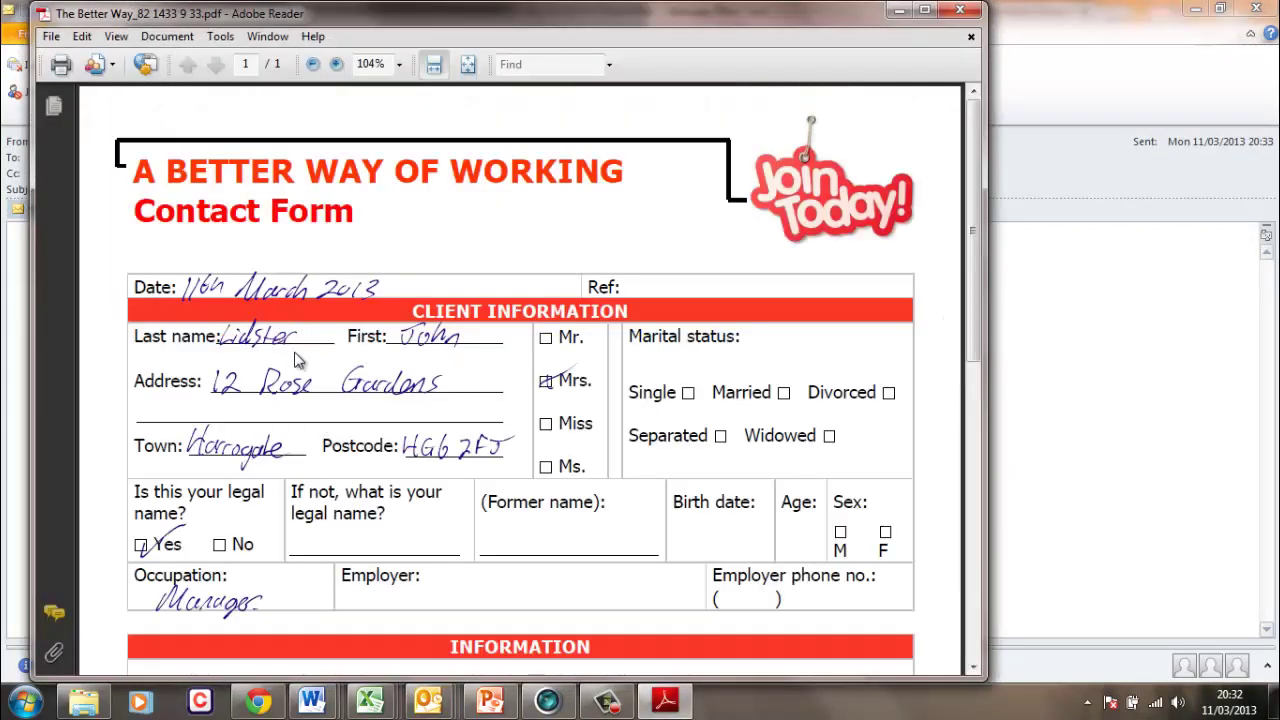
{"action": "left_click", "coordinate": [337, 64]}
{"action": "left_click", "coordinate": [337, 64]}
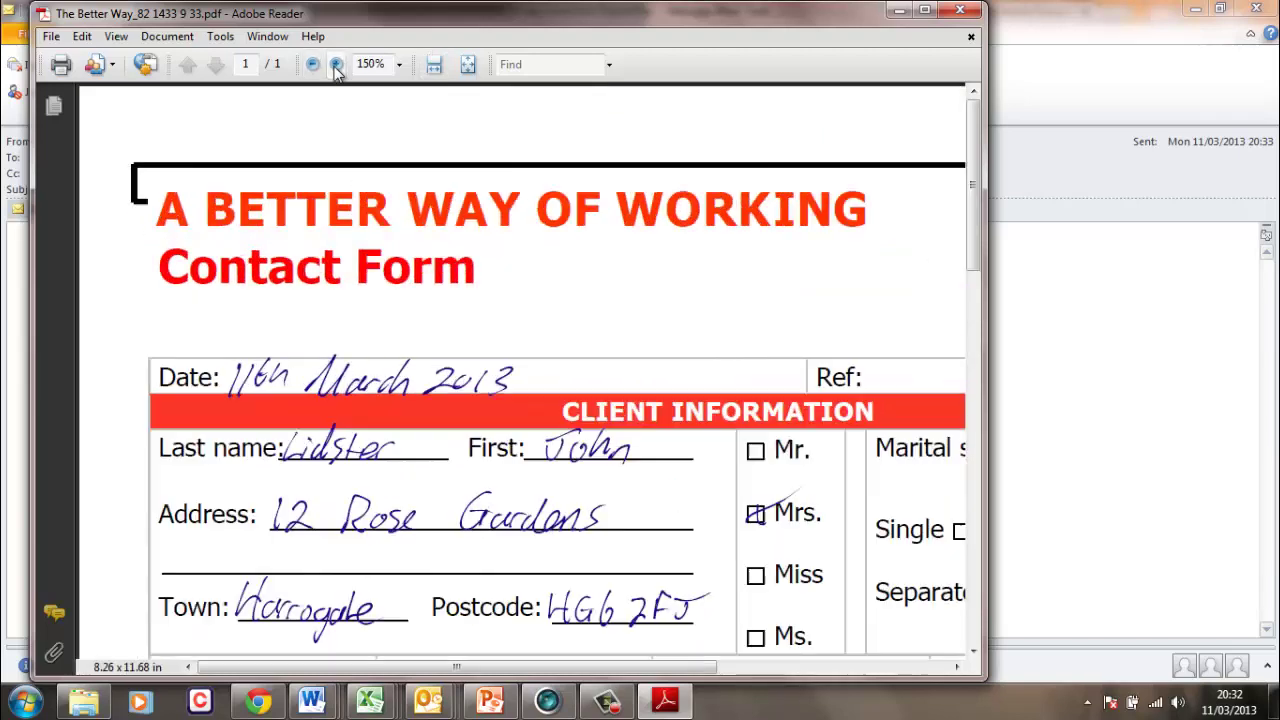
{"action": "left_click", "coordinate": [337, 64]}
{"action": "left_click", "coordinate": [337, 64]}
{"action": "left_click", "coordinate": [337, 64]}
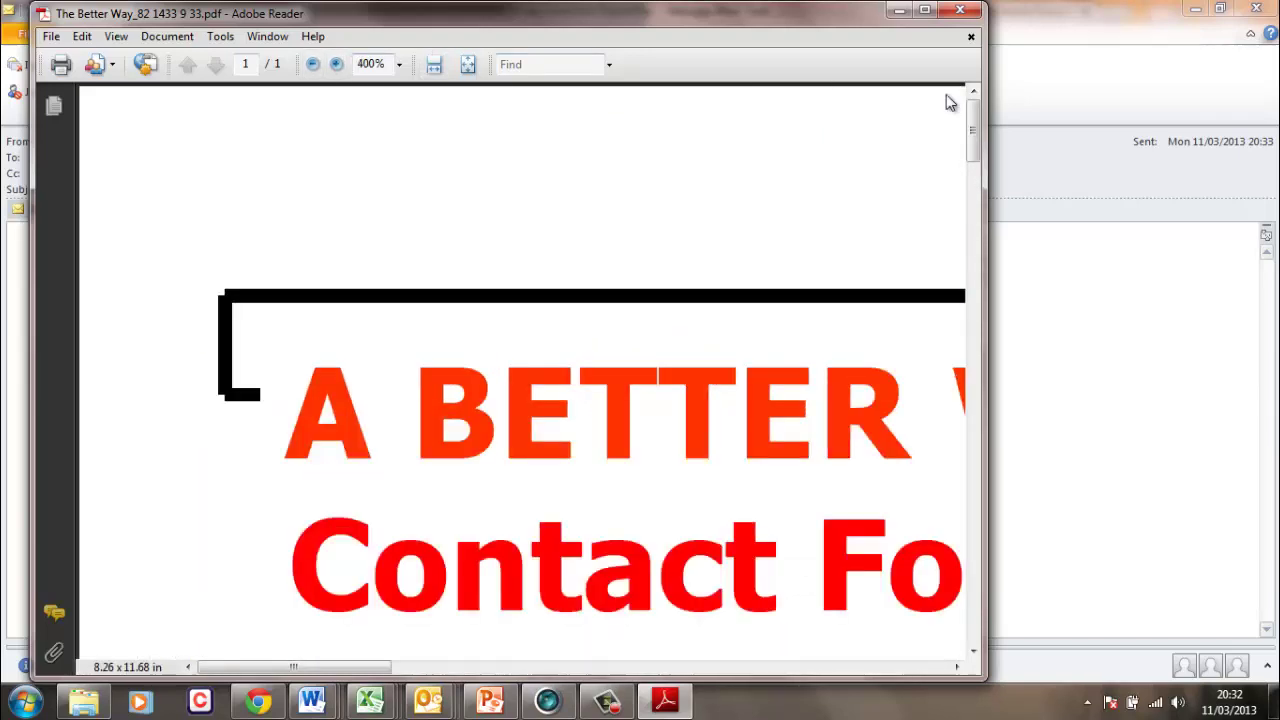
{"action": "left_click_drag", "start_coordinate": [972, 115], "coordinate": [975, 181]}
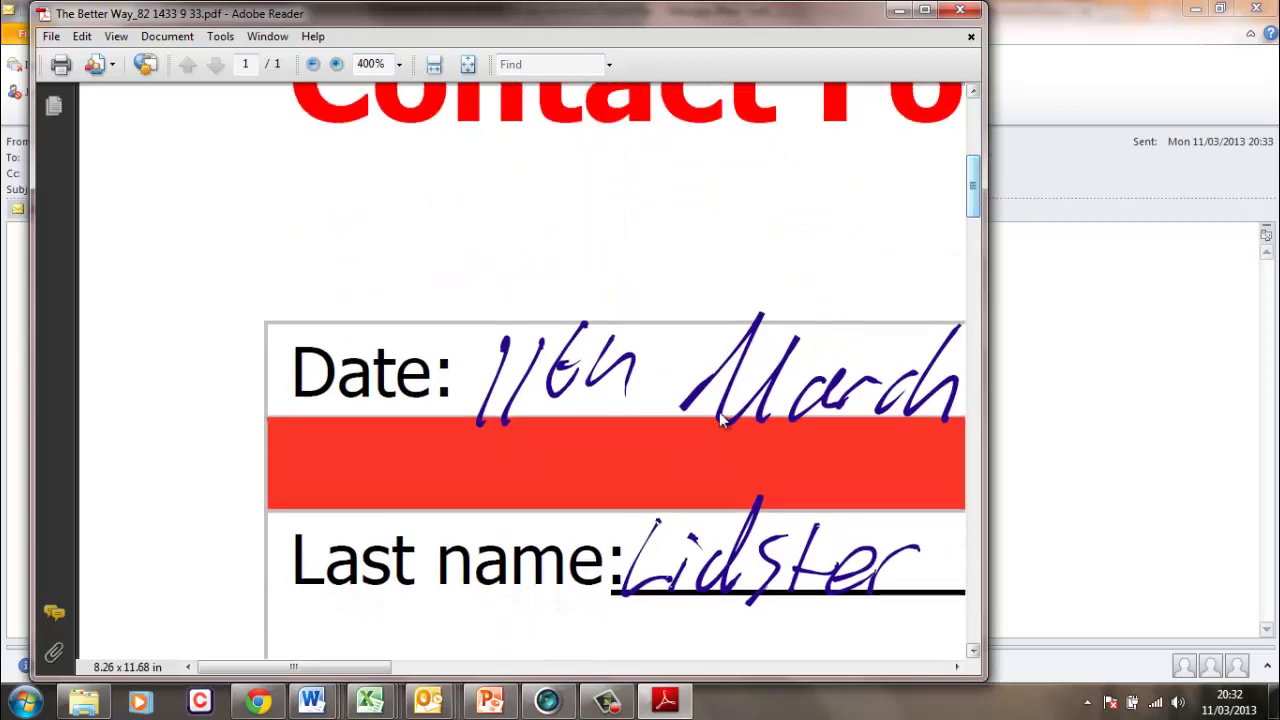
Inspect the pen strokes of the handwritten date at 800% and 1600% magnification, and close the PDF
{"action": "left_click", "coordinate": [337, 64]}
{"action": "left_click", "coordinate": [337, 64]}
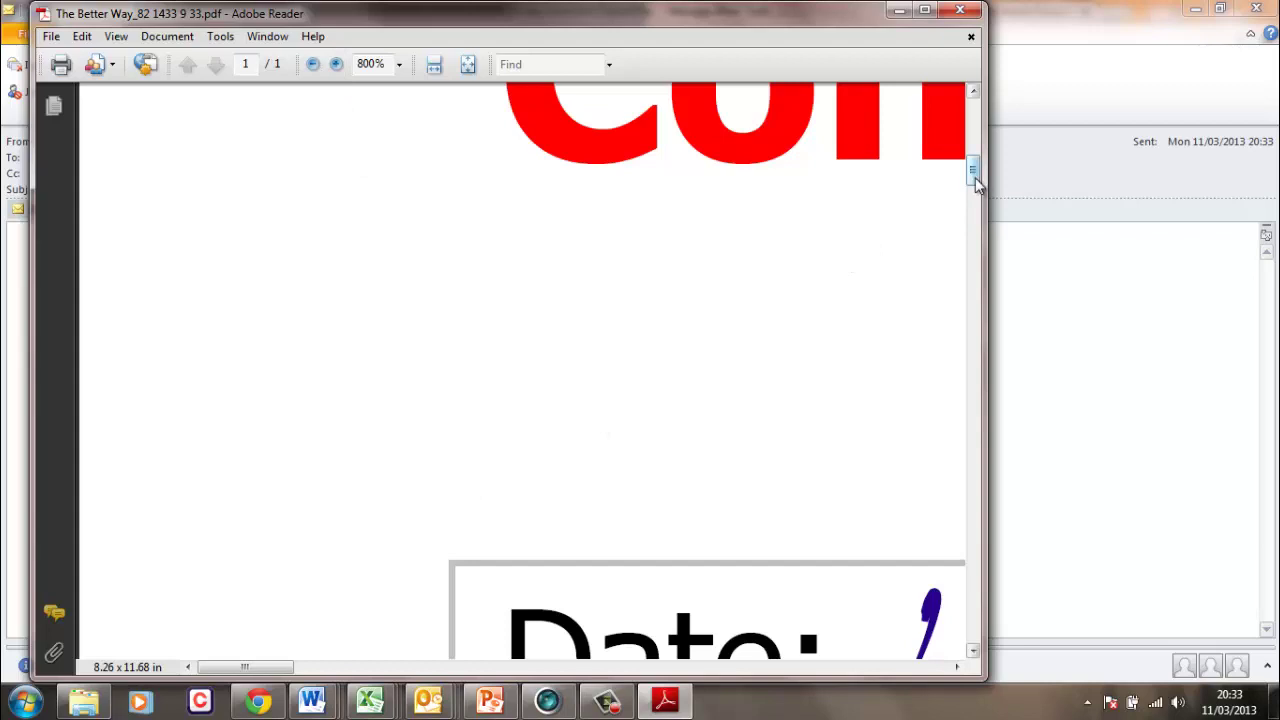
{"action": "left_click_drag", "start_coordinate": [975, 177], "coordinate": [975, 189]}
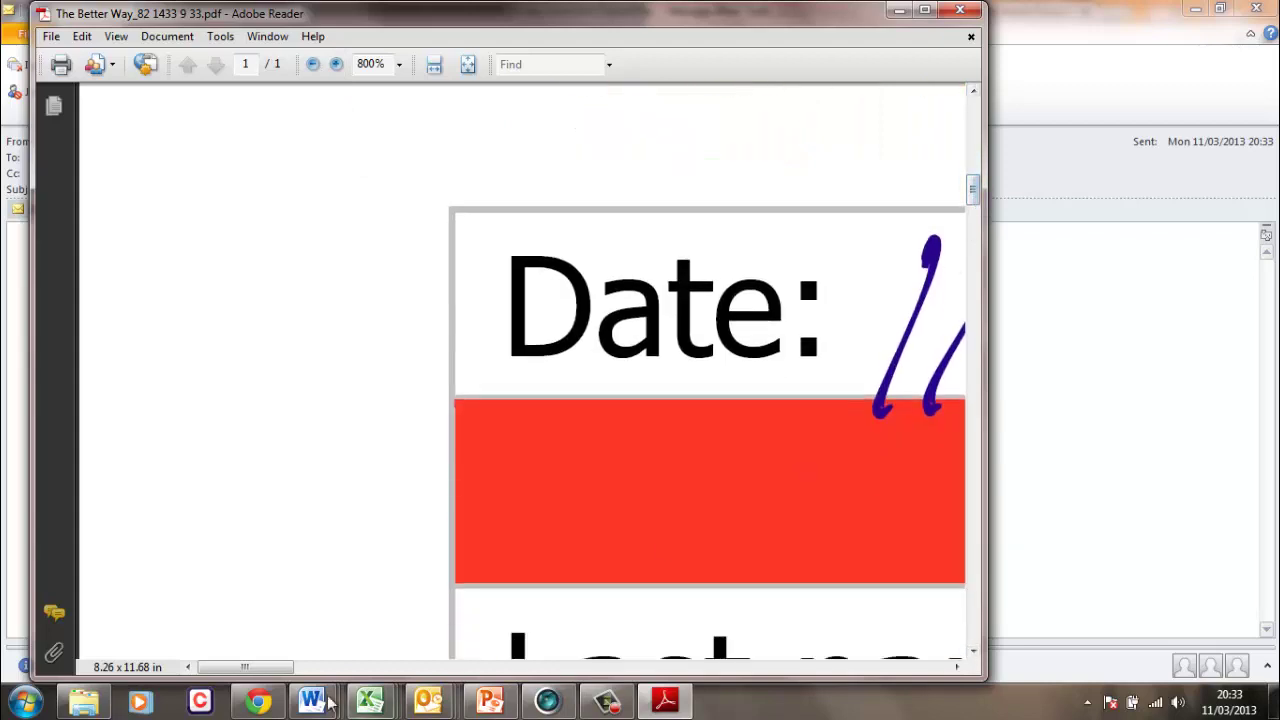
{"action": "left_click_drag", "start_coordinate": [256, 667], "coordinate": [323, 677]}
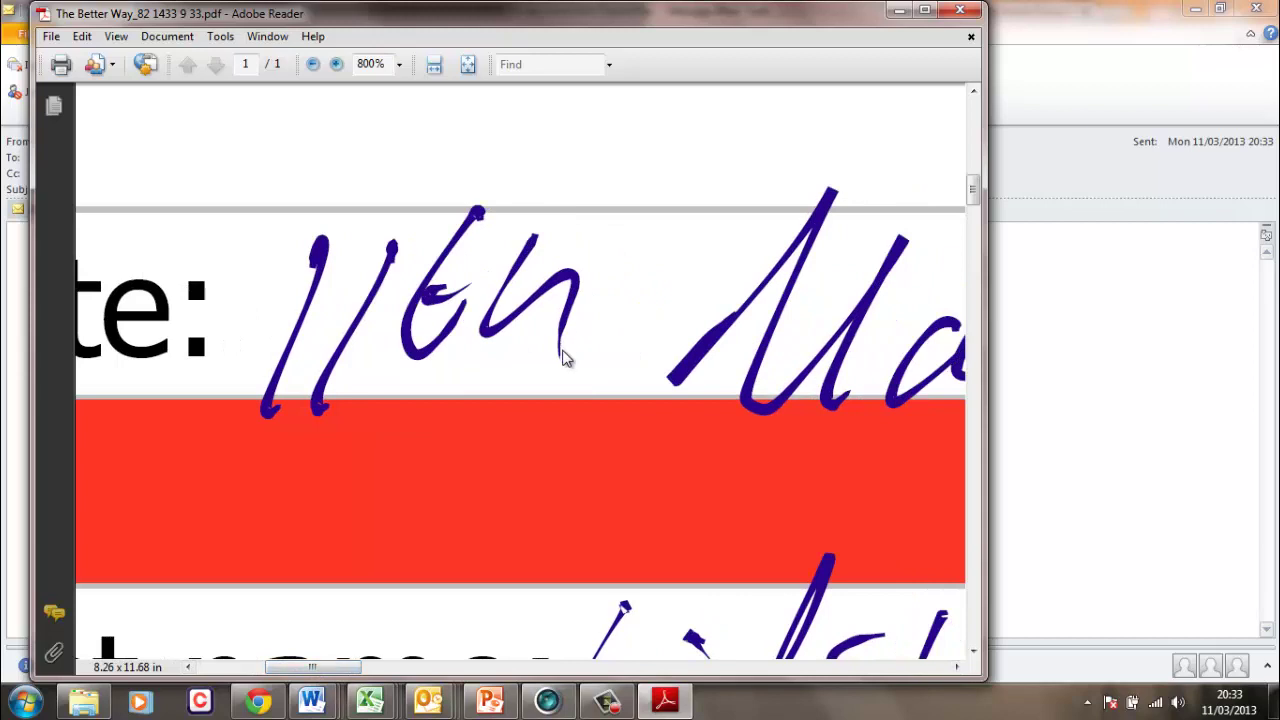
{"action": "left_click", "coordinate": [336, 64]}
{"action": "left_click", "coordinate": [336, 64]}
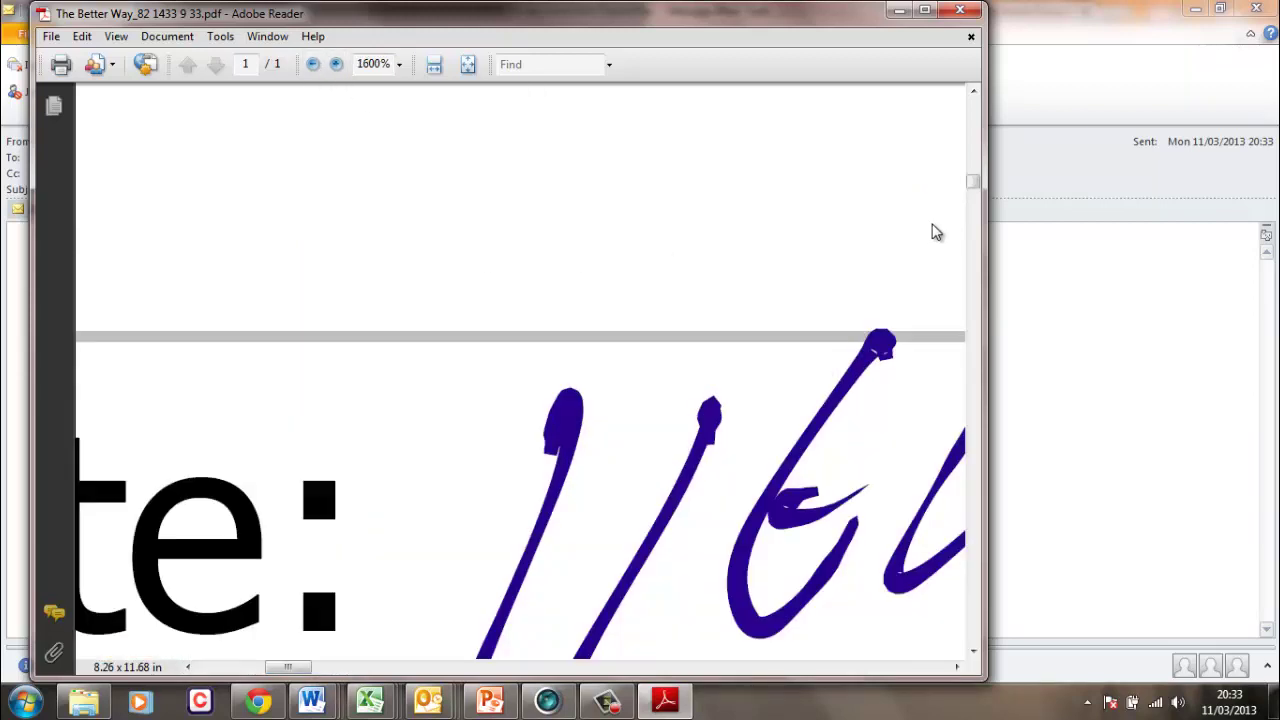
{"action": "left_click_drag", "start_coordinate": [971, 189], "coordinate": [971, 100]}
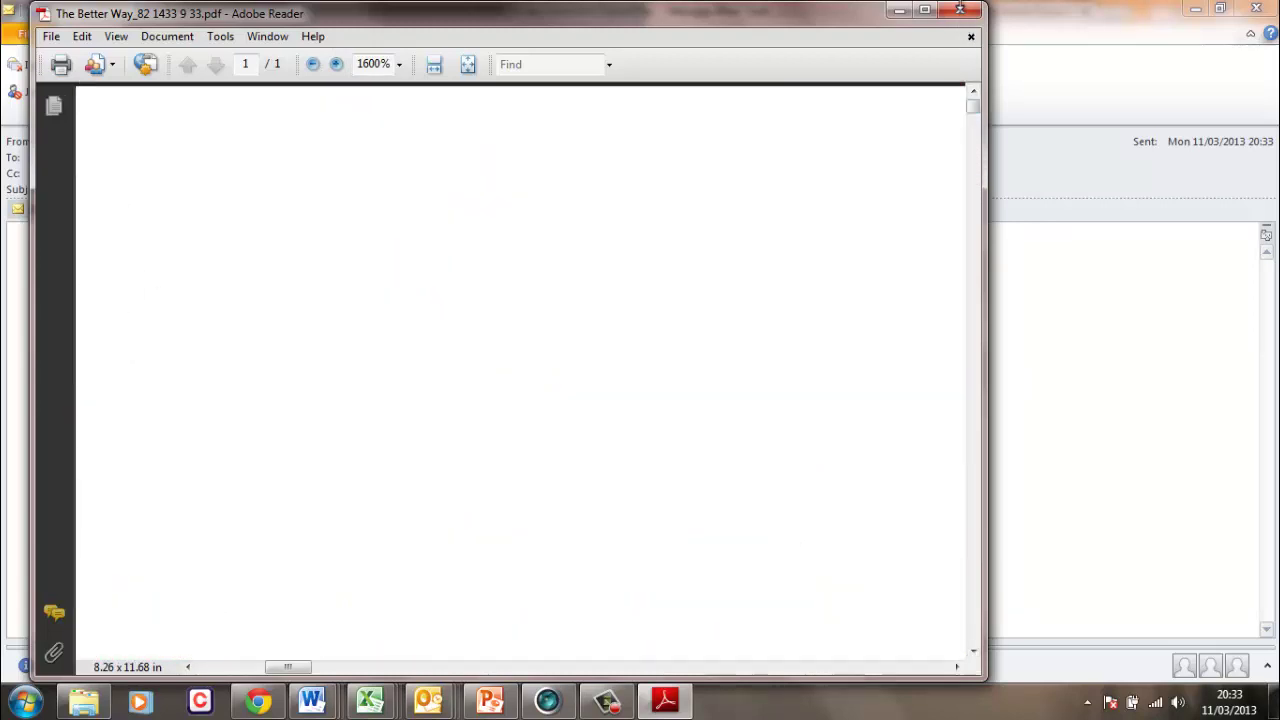
{"action": "left_click", "coordinate": [961, 12]}
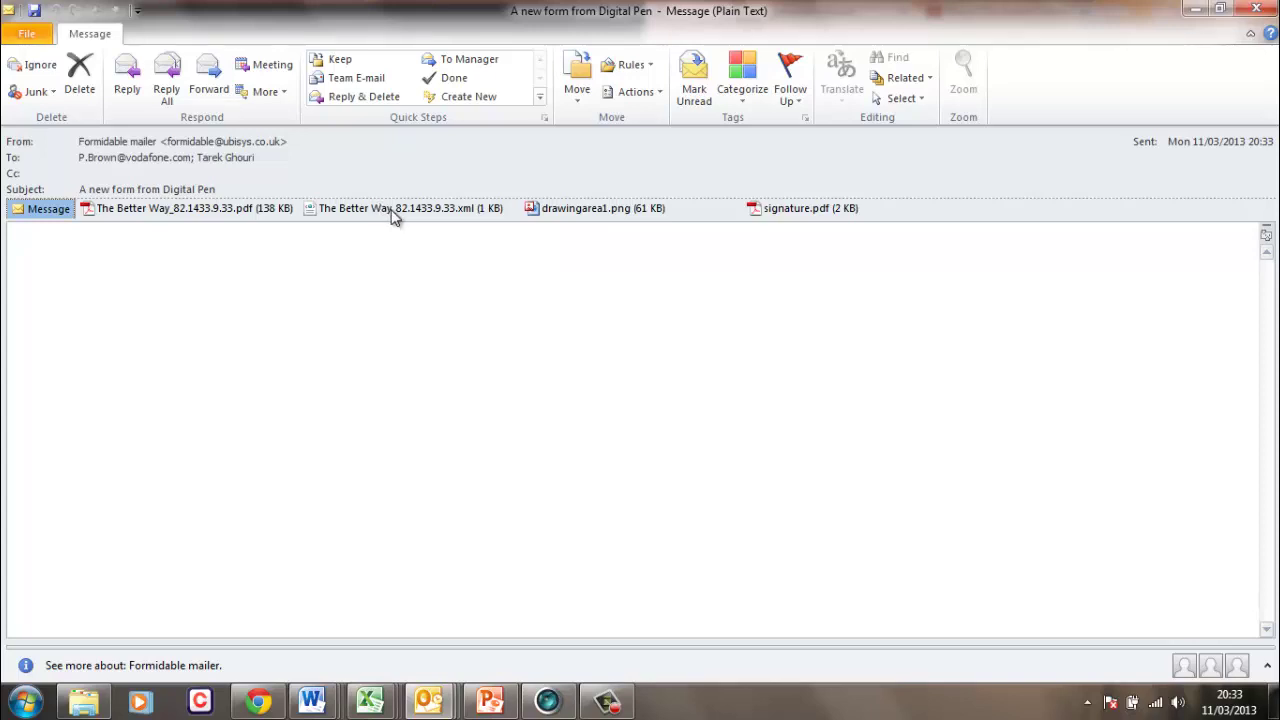
Open the attachment The Better Way_82.1433.9.33.xml, examine the form's converted print name and information text, and close it
{"action": "double_click", "coordinate": [393, 210]}
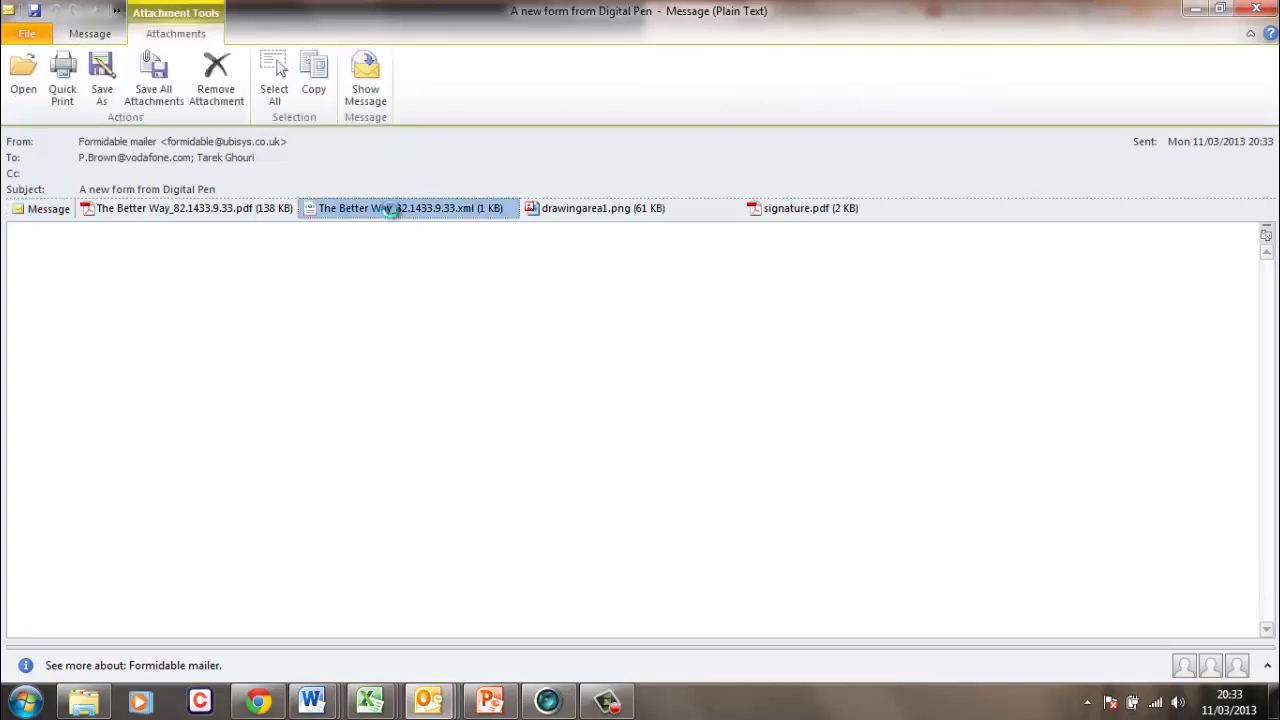
{"action": "left_click", "coordinate": [553, 394]}
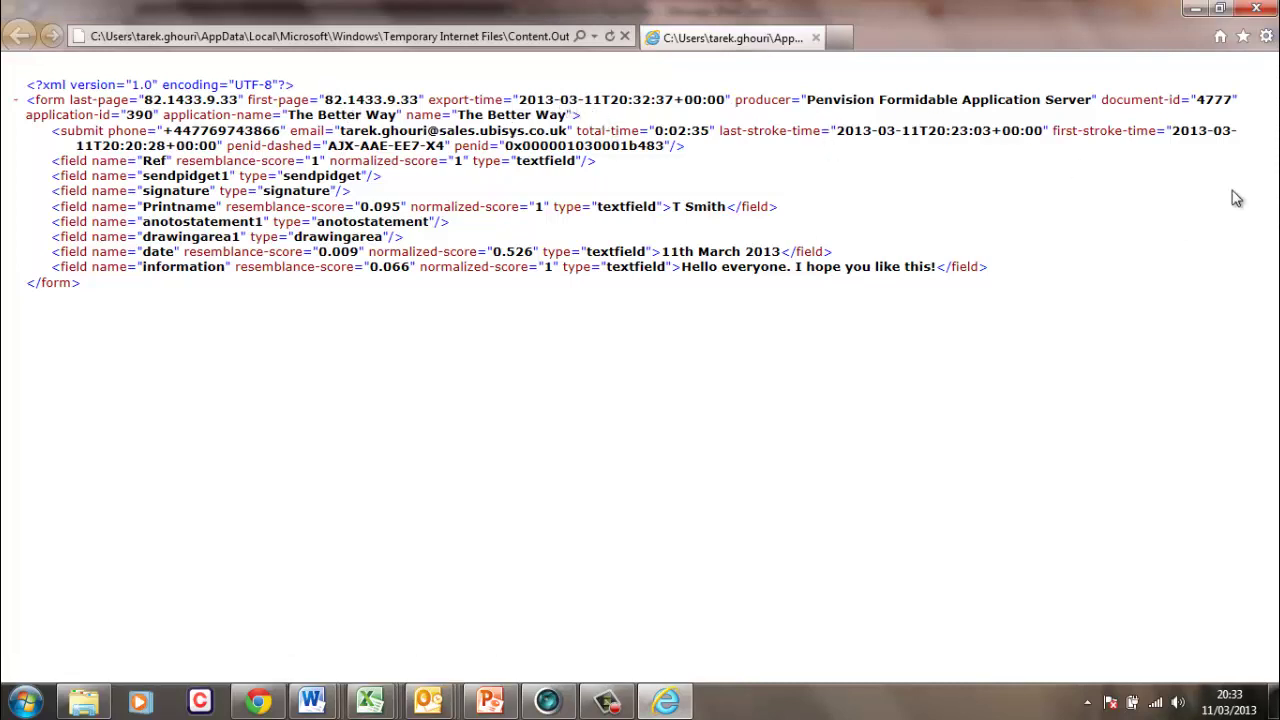
{"action": "left_click", "coordinate": [1200, 104]}
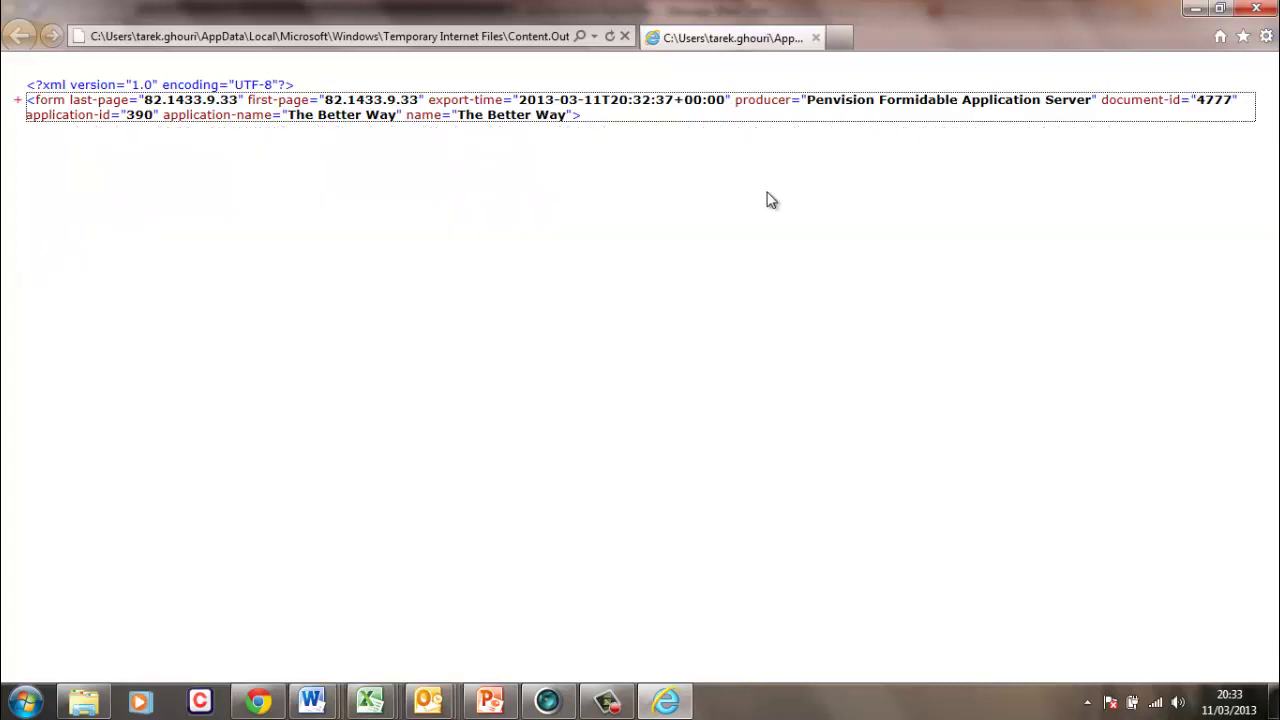
{"action": "left_click", "coordinate": [18, 101]}
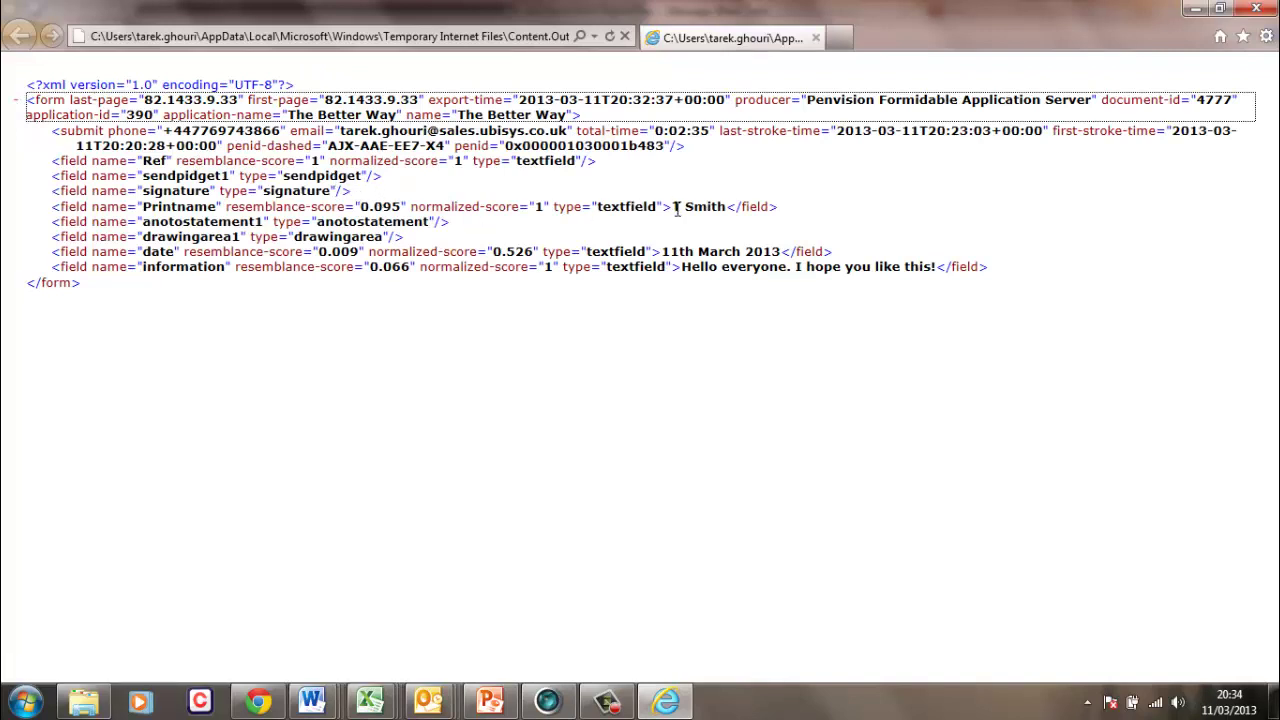
{"action": "left_click_drag", "start_coordinate": [676, 207], "coordinate": [728, 224]}
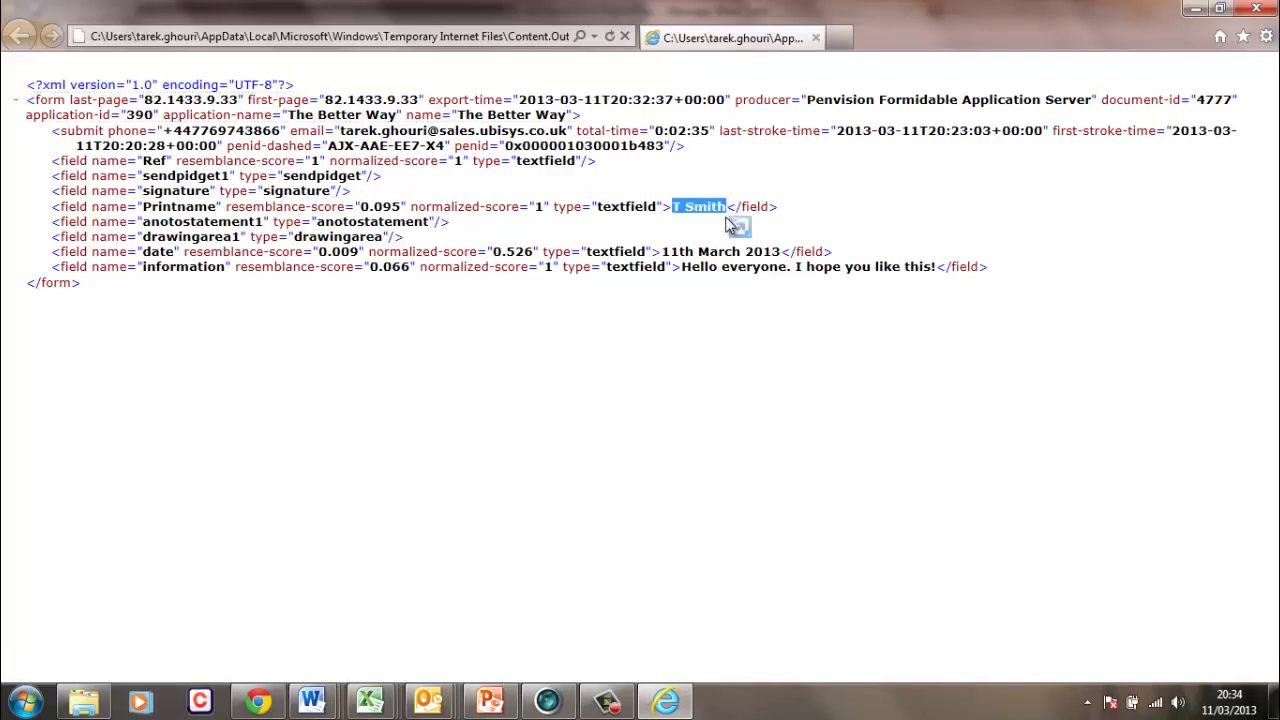
{"action": "left_click_drag", "start_coordinate": [682, 267], "coordinate": [726, 407]}
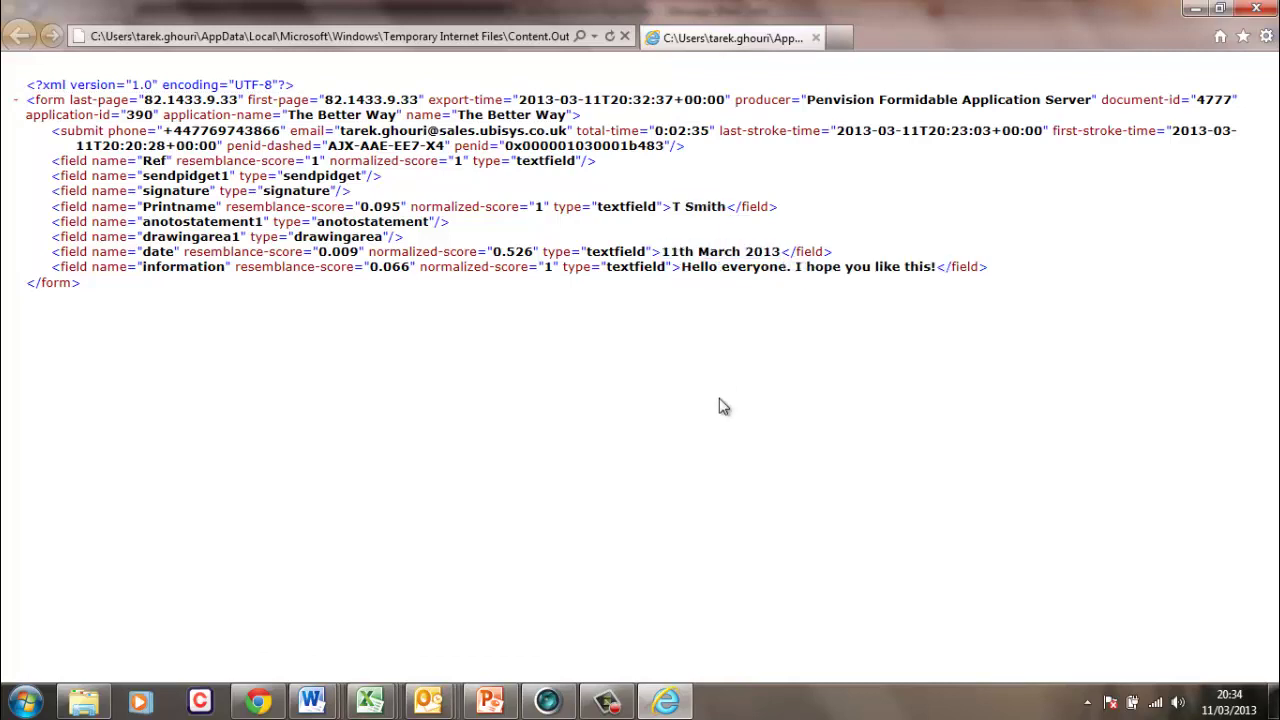
{"action": "left_click", "coordinate": [1257, 9]}
Reopen The Better Way_82.1433.9.33.pdf, examine the handwritten client details and Information section for comparison, and close it
{"action": "double_click", "coordinate": [177, 210]}
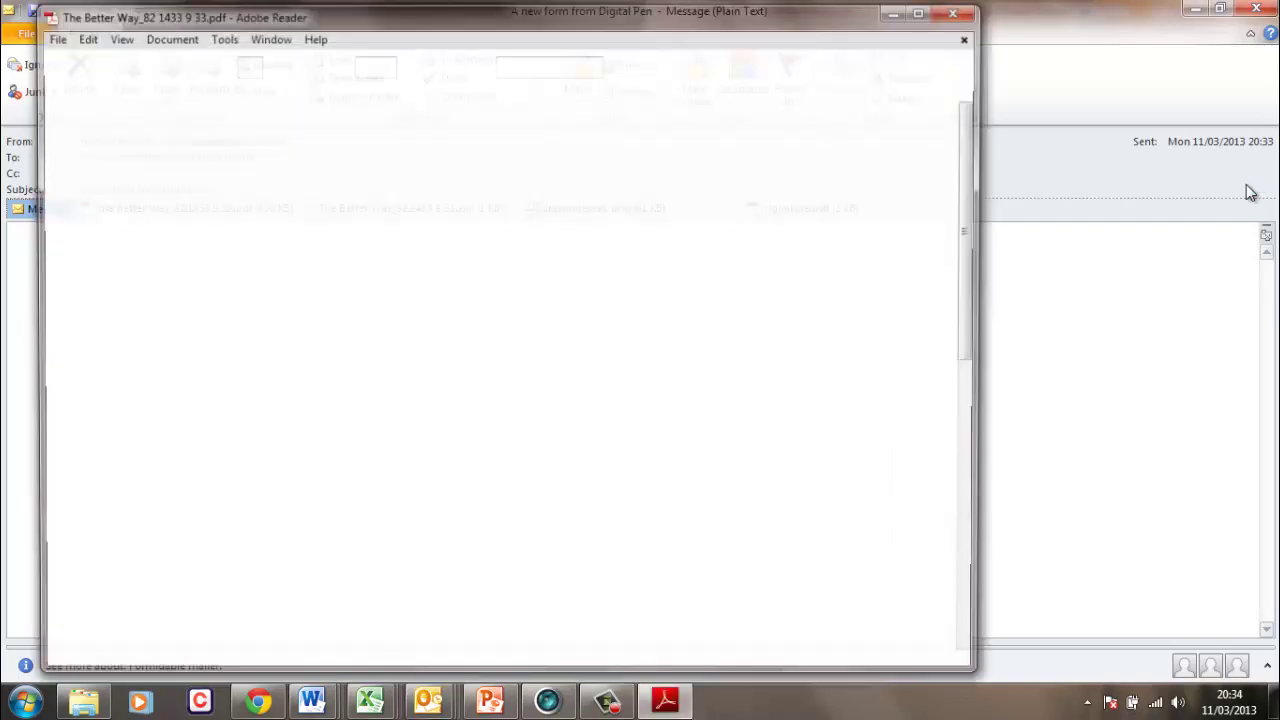
{"action": "left_click_drag", "start_coordinate": [971, 138], "coordinate": [972, 222]}
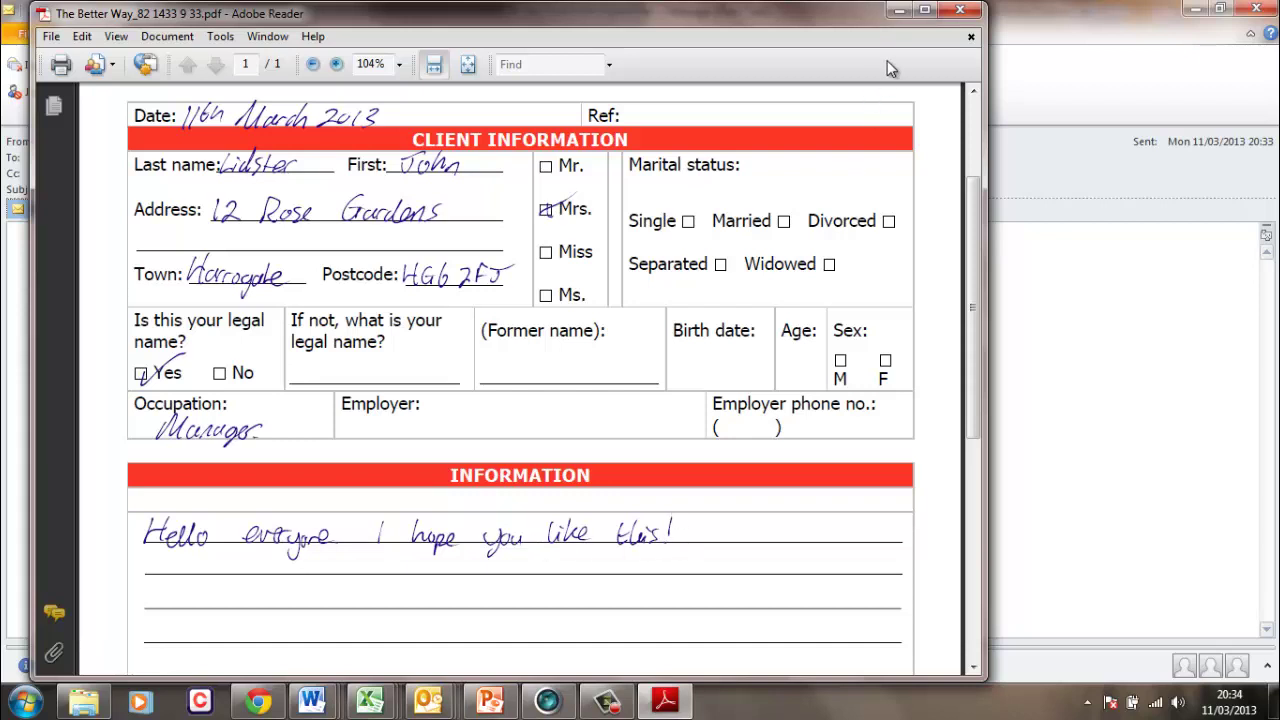
{"action": "left_click_drag", "start_coordinate": [972, 219], "coordinate": [1012, 105]}
{"action": "left_click", "coordinate": [958, 12]}
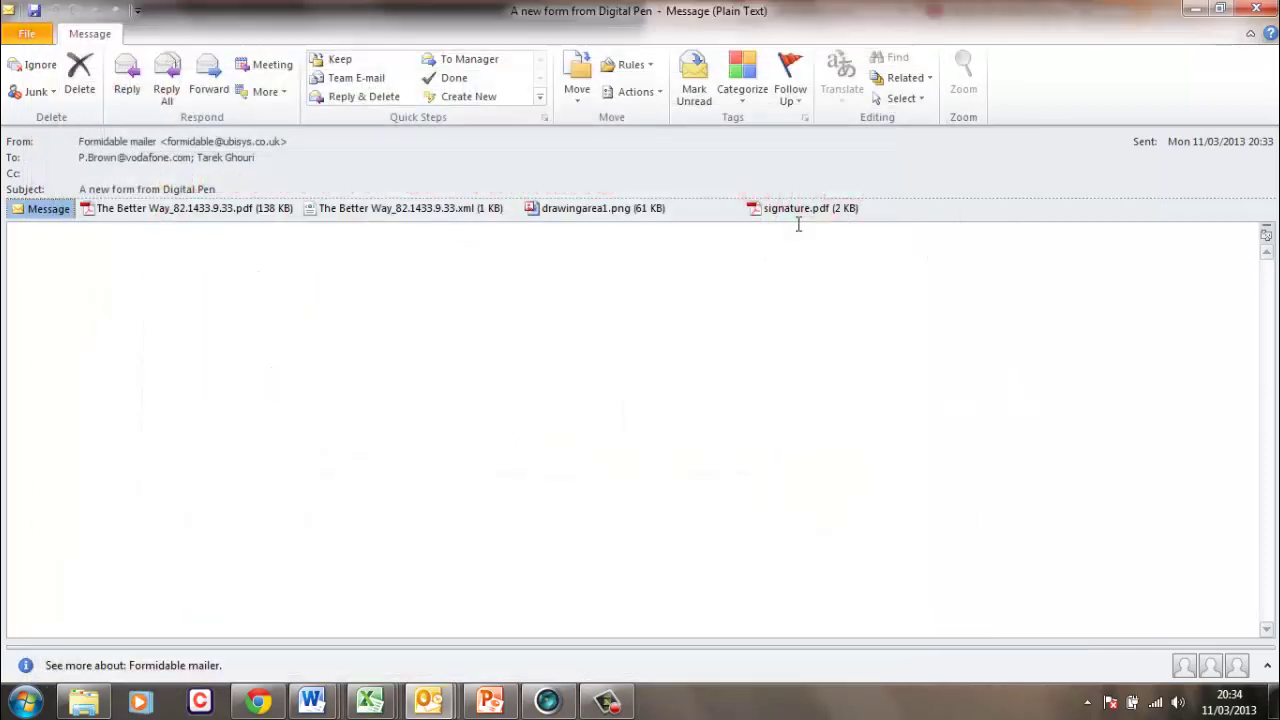
Open the attachment drawingarea1.png, view the captured client information area, and close the picture
{"action": "double_click", "coordinate": [610, 210]}
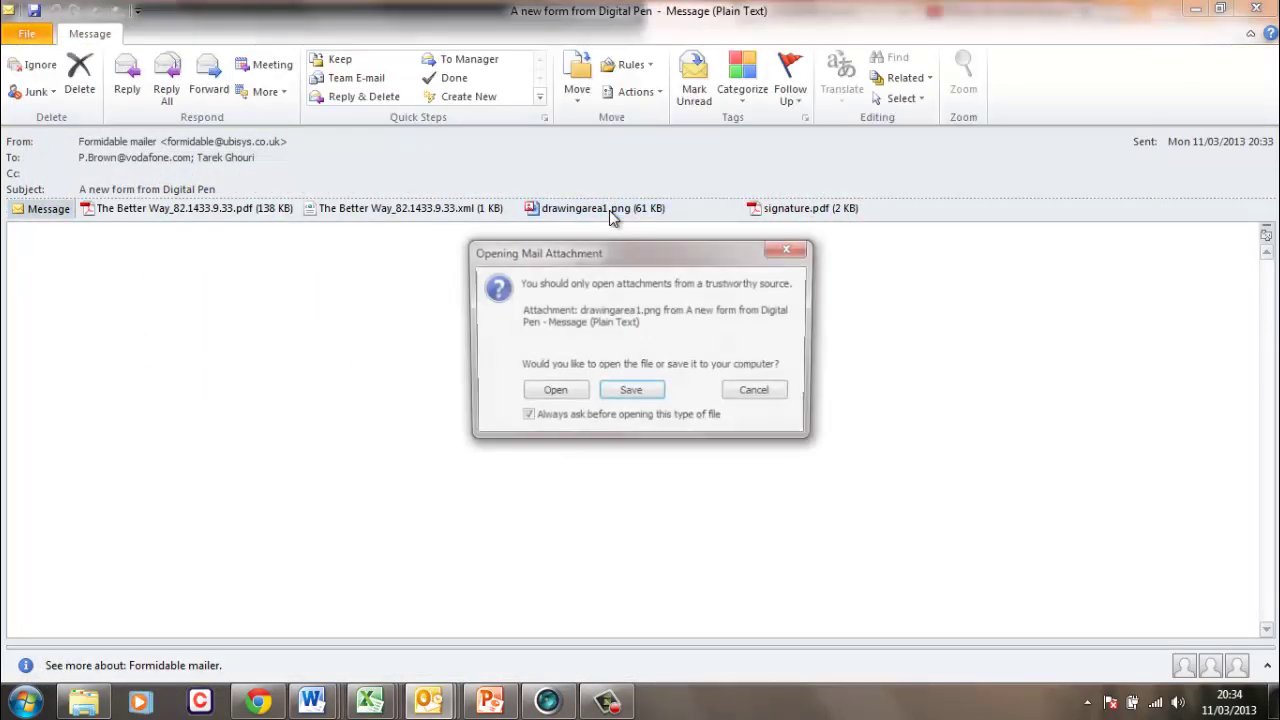
{"action": "left_click", "coordinate": [538, 392]}
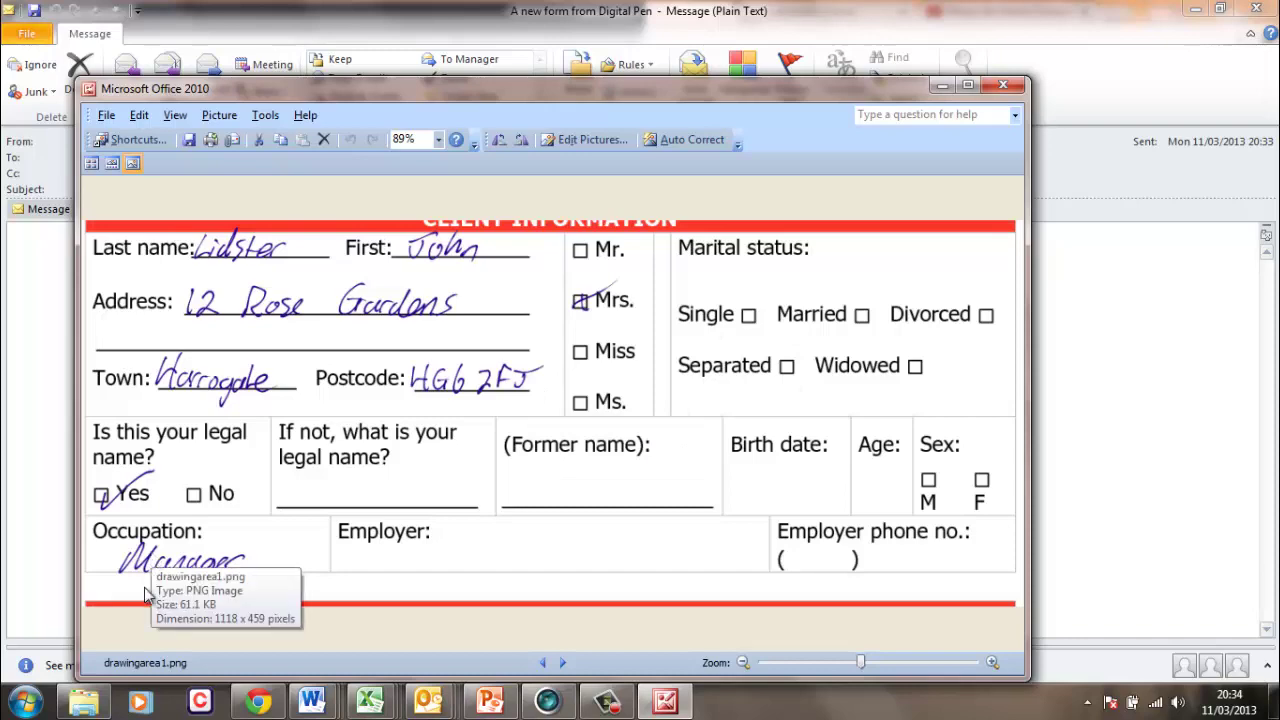
{"action": "left_click", "coordinate": [1005, 84]}
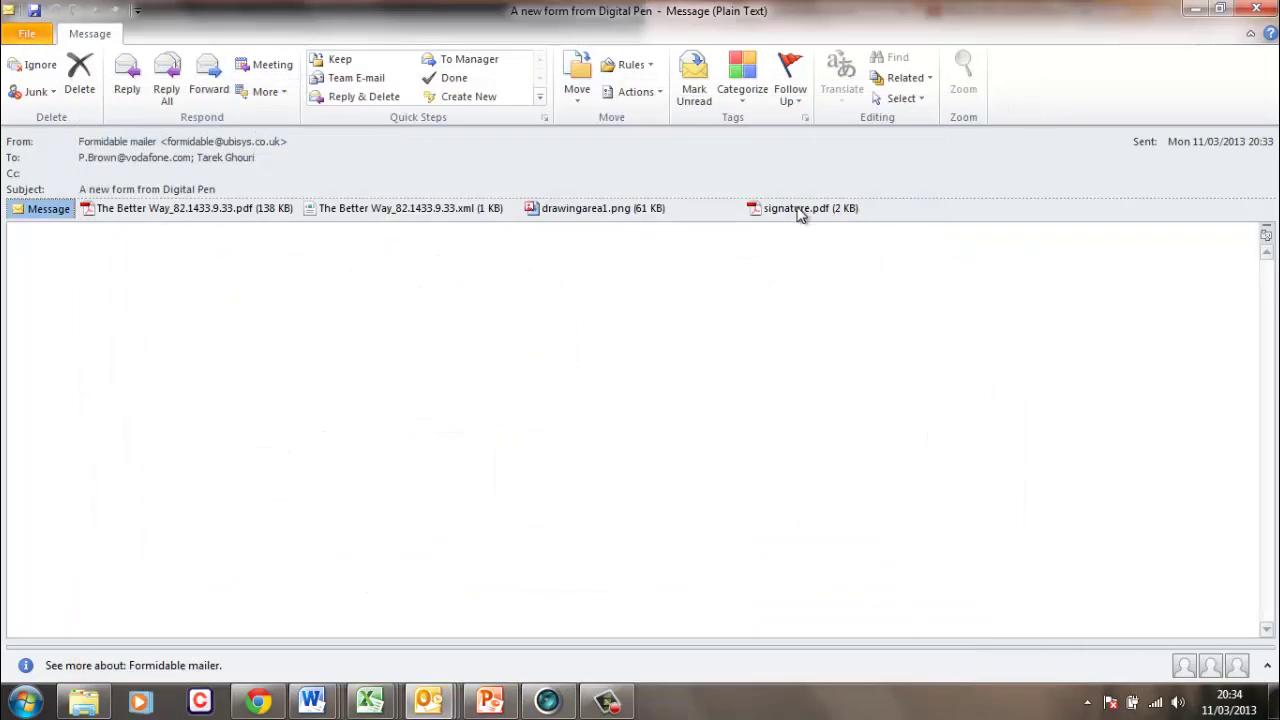
View the attachment signature.pdf, close it, and minimize the e-mail to return to the camera view
{"action": "double_click", "coordinate": [800, 210]}
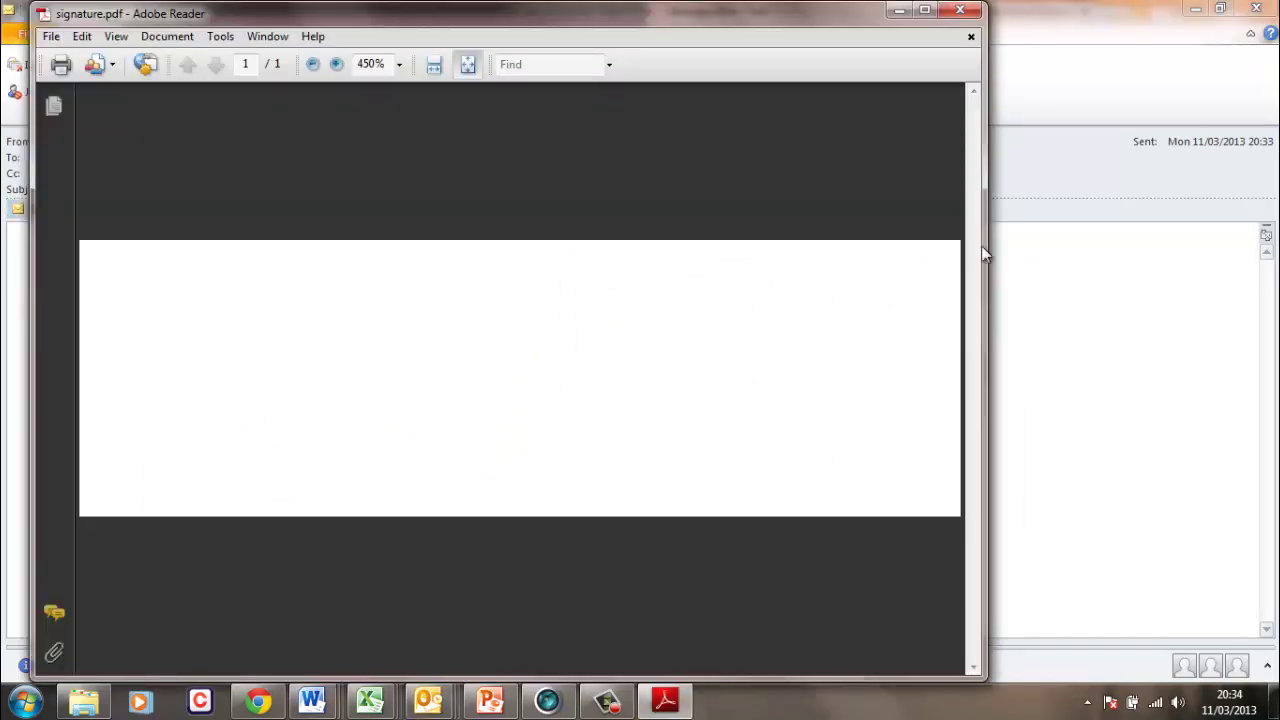
{"action": "left_click", "coordinate": [961, 12]}
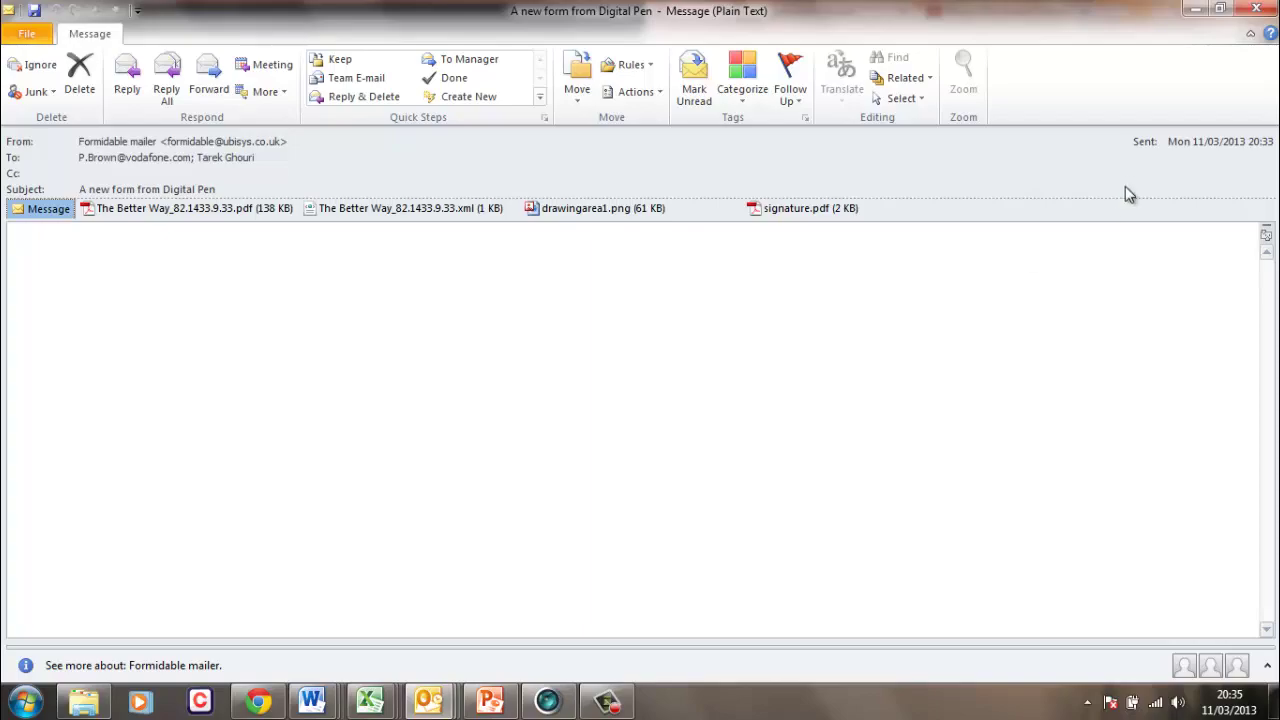
{"action": "left_click", "coordinate": [1198, 10]}
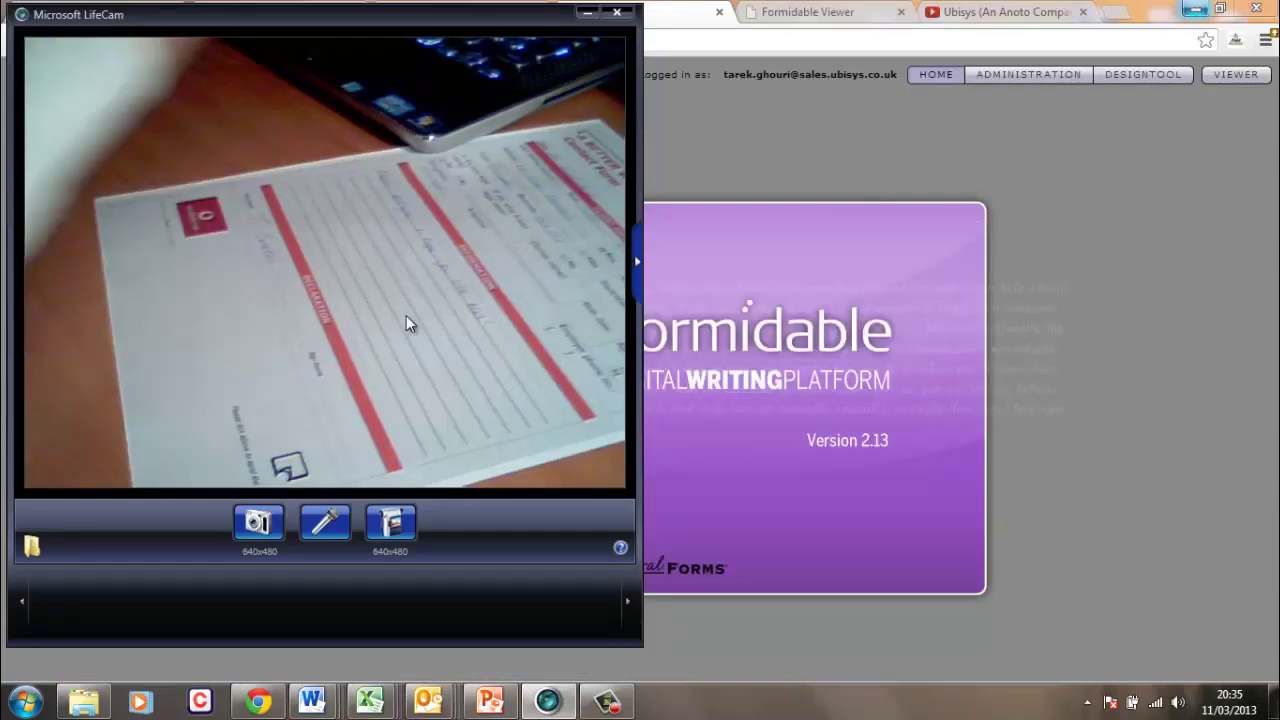